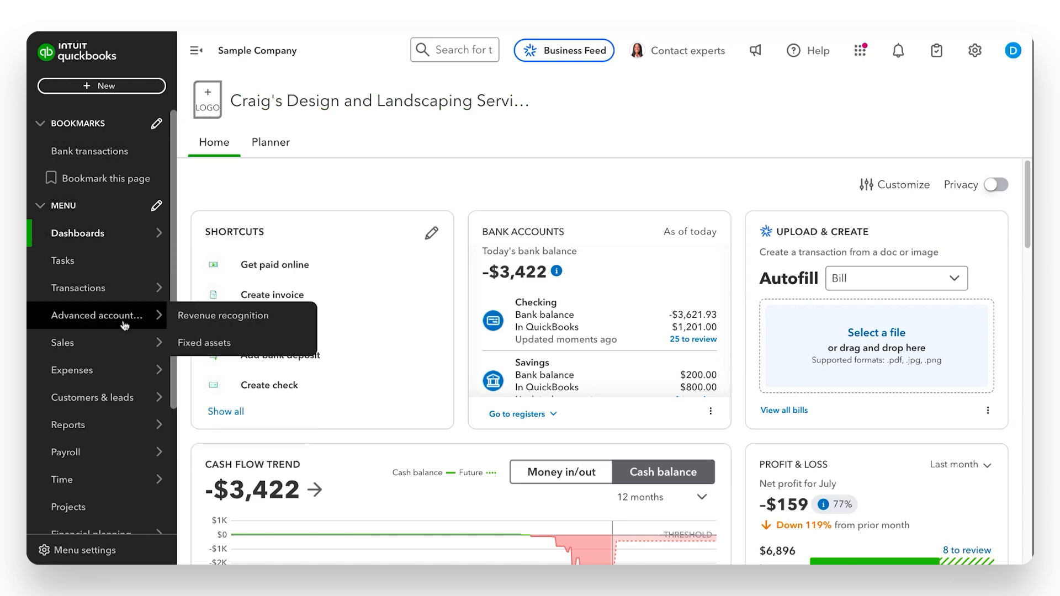
# Open Standard reports from the Reports menu and scroll to Profit and Loss under Business overview
pyautogui.moveTo(109, 397)
pyautogui.moveTo(103, 425)
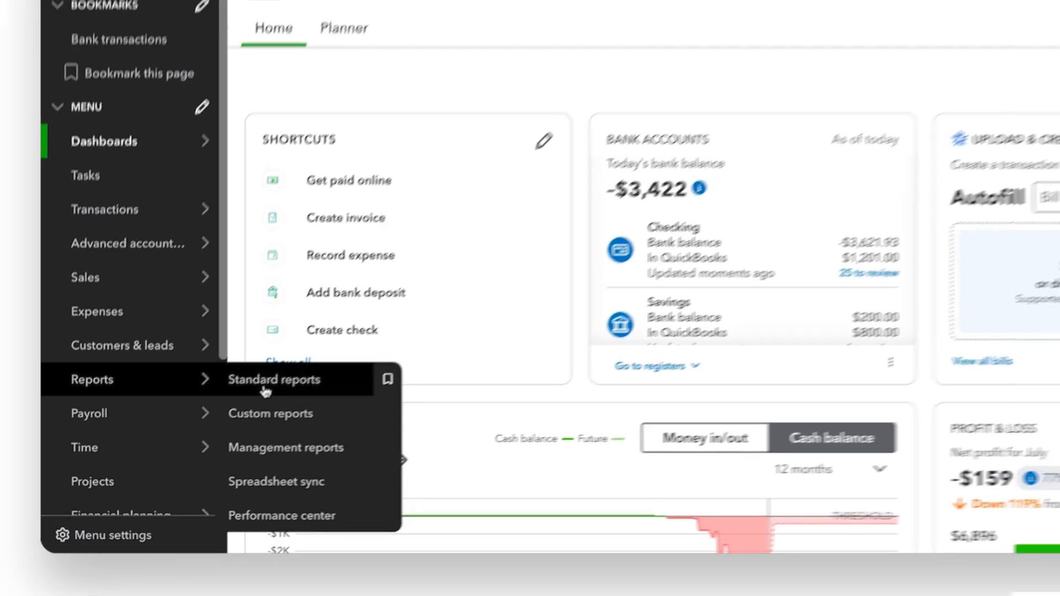
pyautogui.click(265, 391)
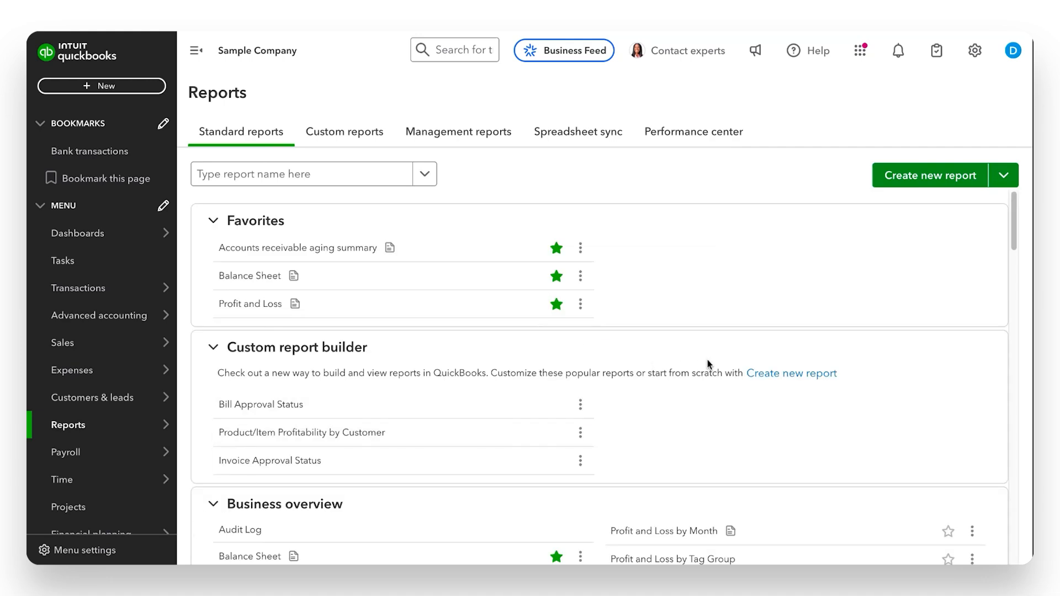
pyautogui.scroll(-1, 698, 370)
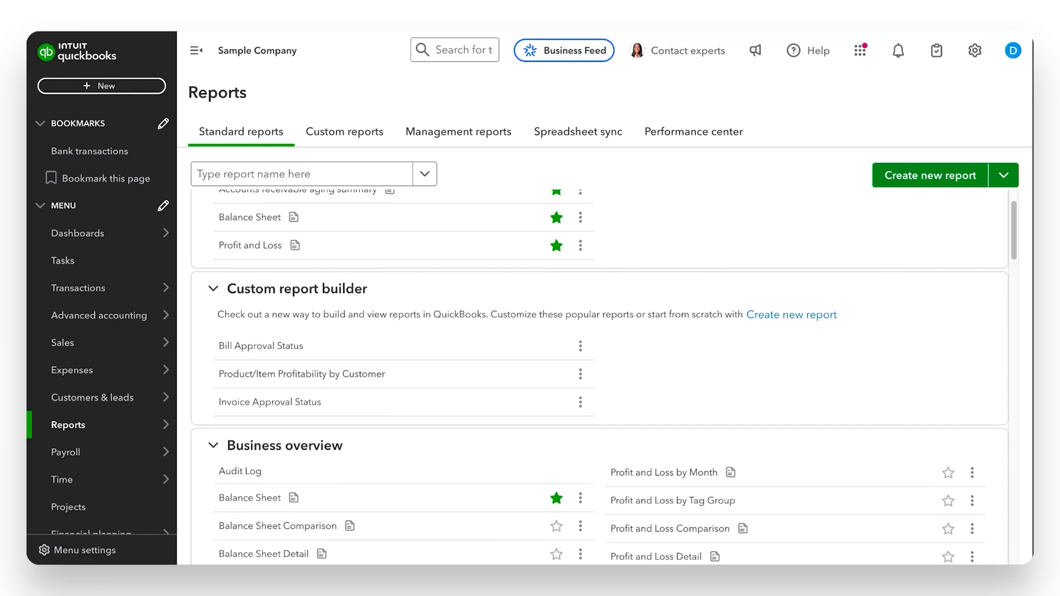
pyautogui.scroll(-1, 457, 402)
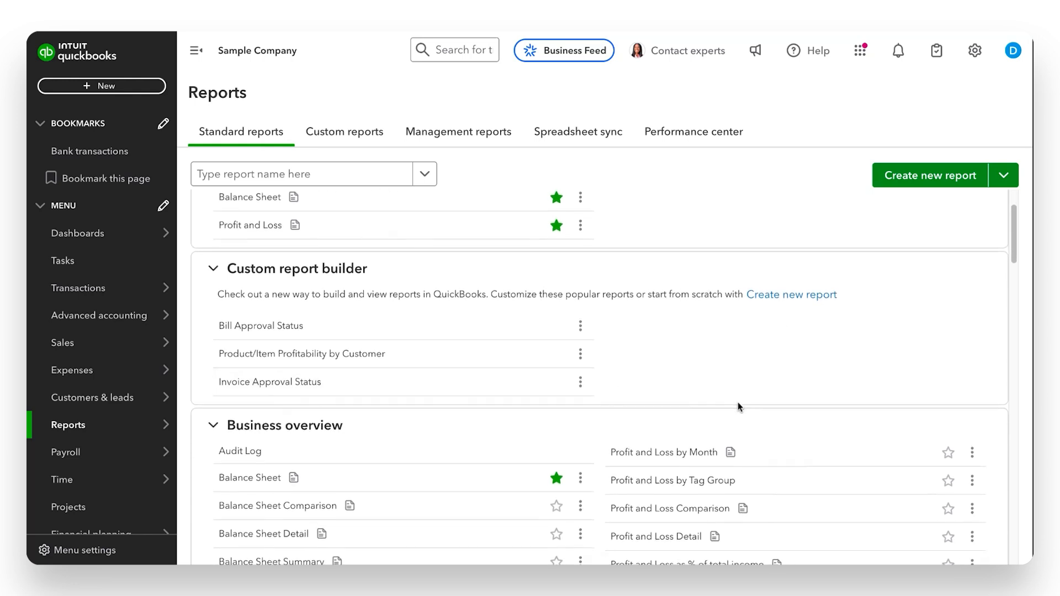
pyautogui.scroll(-3, 740, 407)
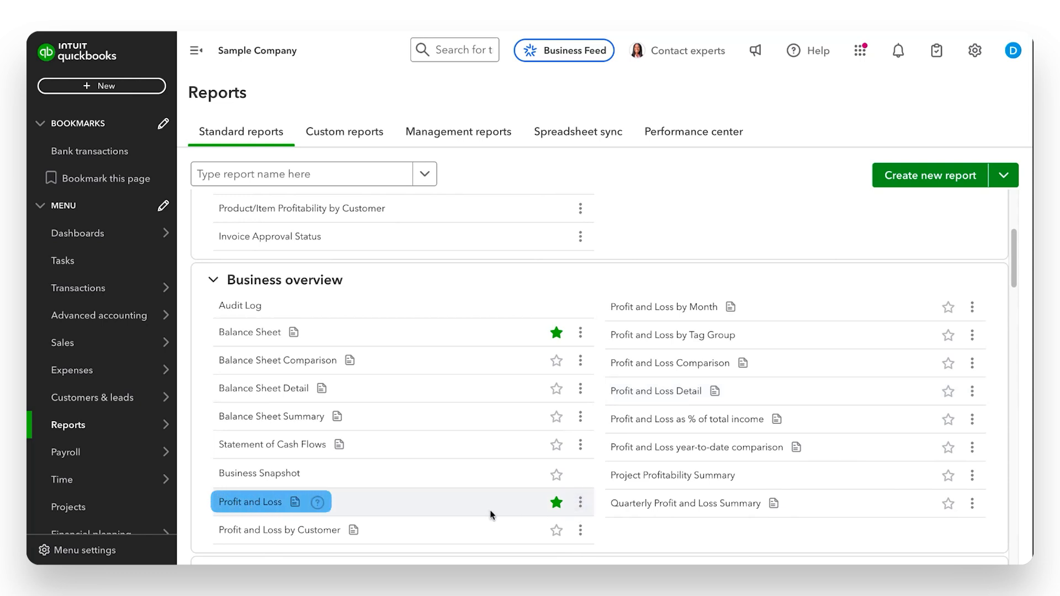
# Choose Create a schedule from the Profit and Loss report's more-options menu
pyautogui.click(579, 502)
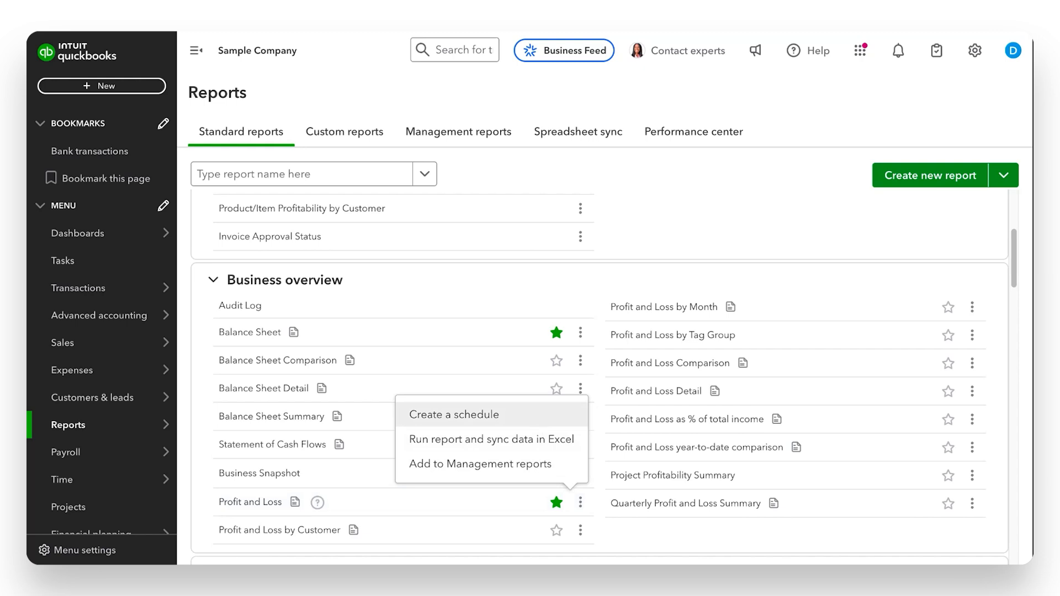
pyautogui.click(453, 415)
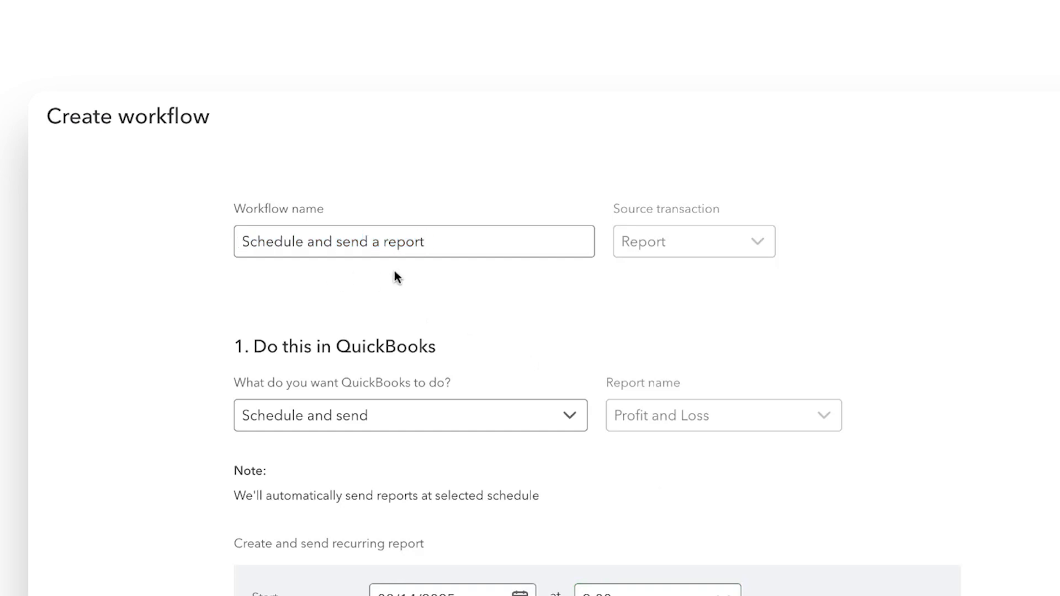
# Replace the default workflow name with 'Monthly P&L Statement'
pyautogui.click(447, 249)
pyautogui.moveTo(447, 249); pyautogui.dragTo(243, 243)
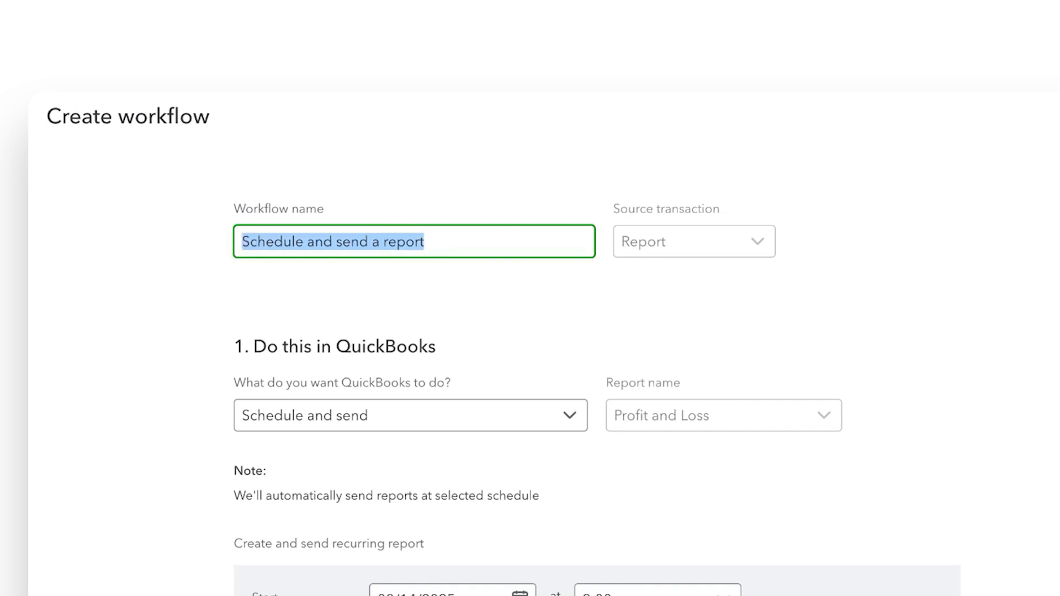
pyautogui.write('Mo')
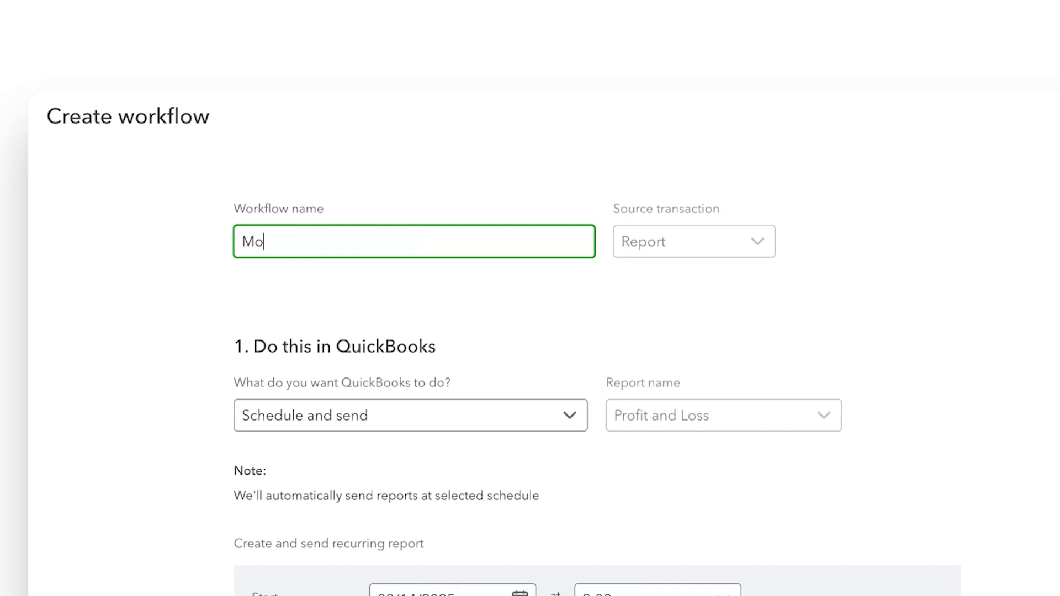
pyautogui.write('nthly P&L Statement')
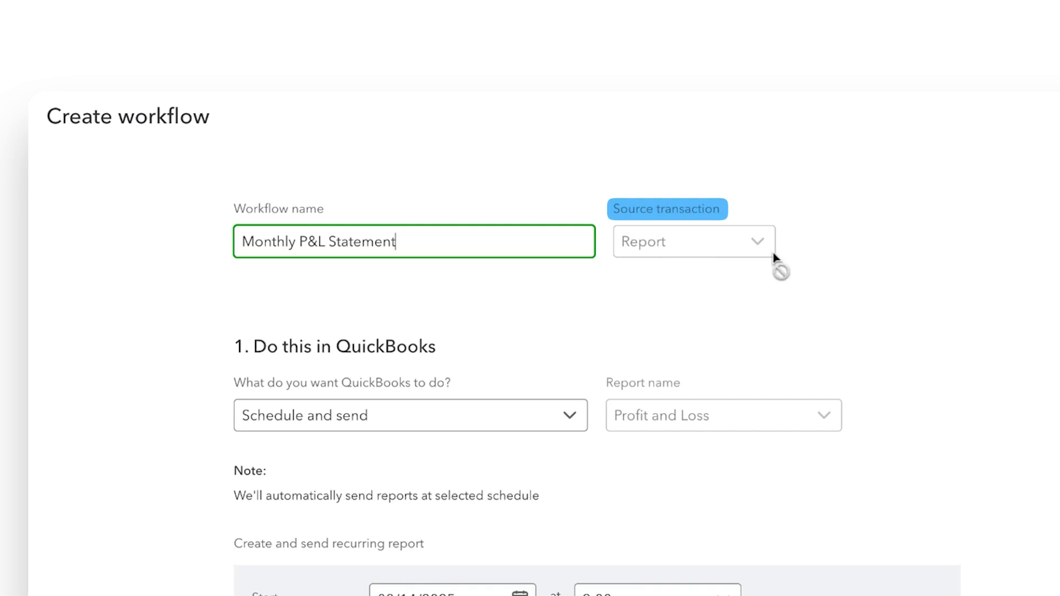
pyautogui.scroll(-2, 631, 313)
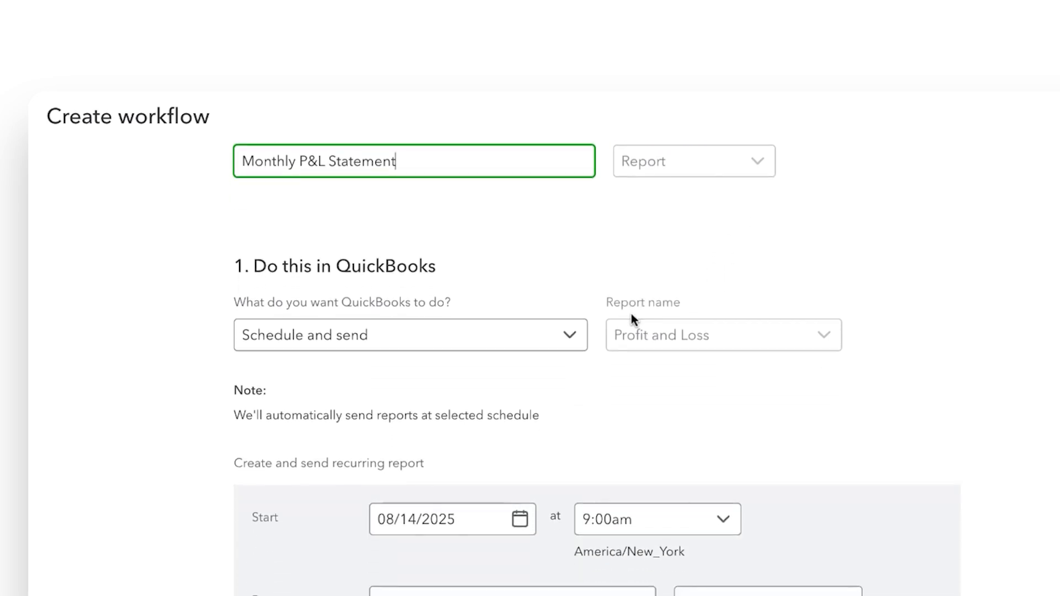
pyautogui.scroll(-2, 631, 310)
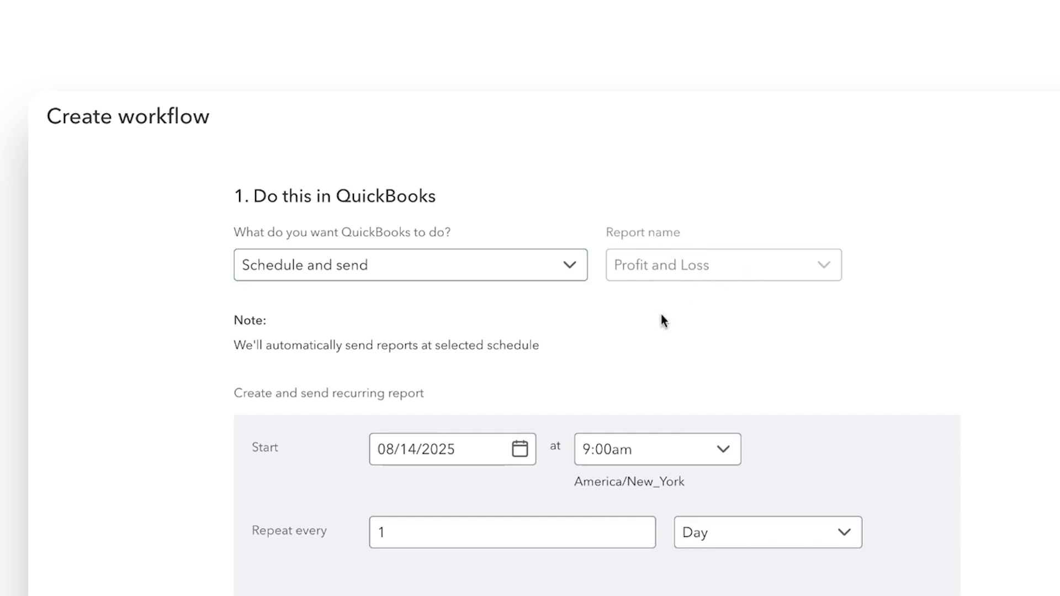
pyautogui.scroll(-1, 663, 326)
pyautogui.scroll(-1, 661, 323)
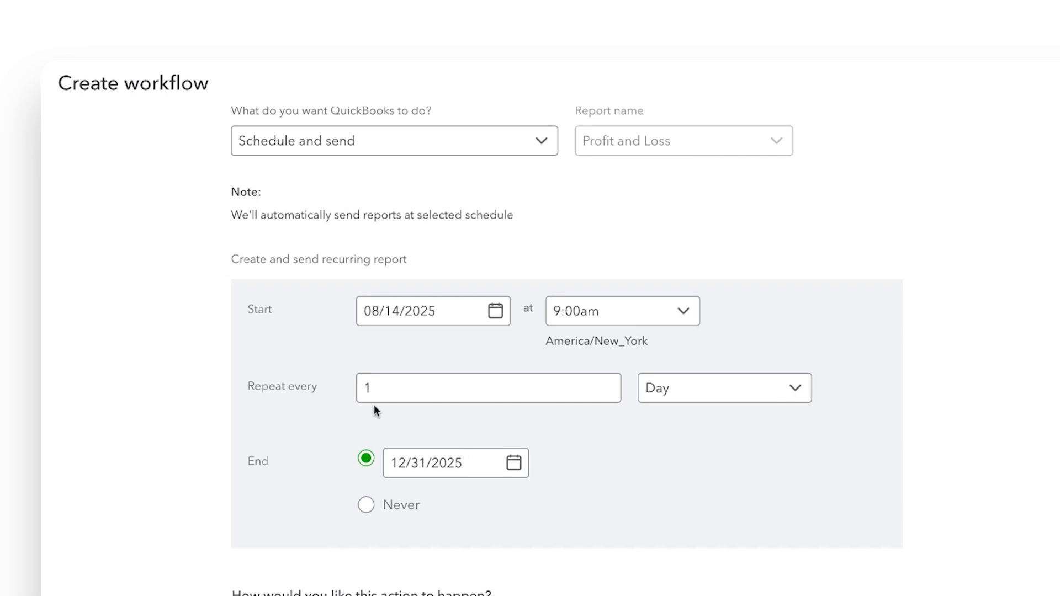
# Set the schedule to repeat every 1 Week on Saturday
pyautogui.click(795, 398)
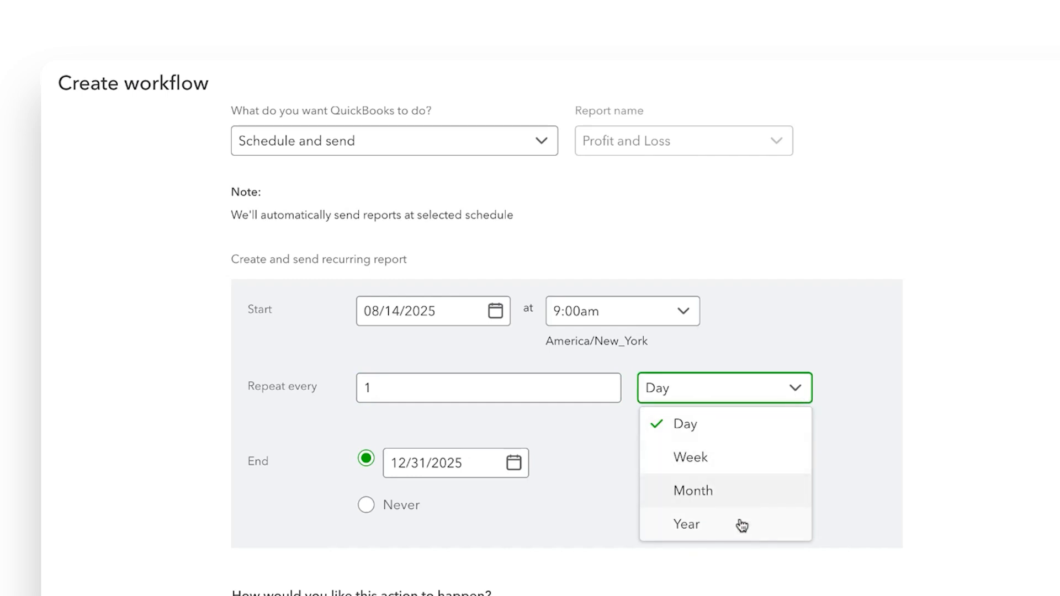
pyautogui.click(760, 466)
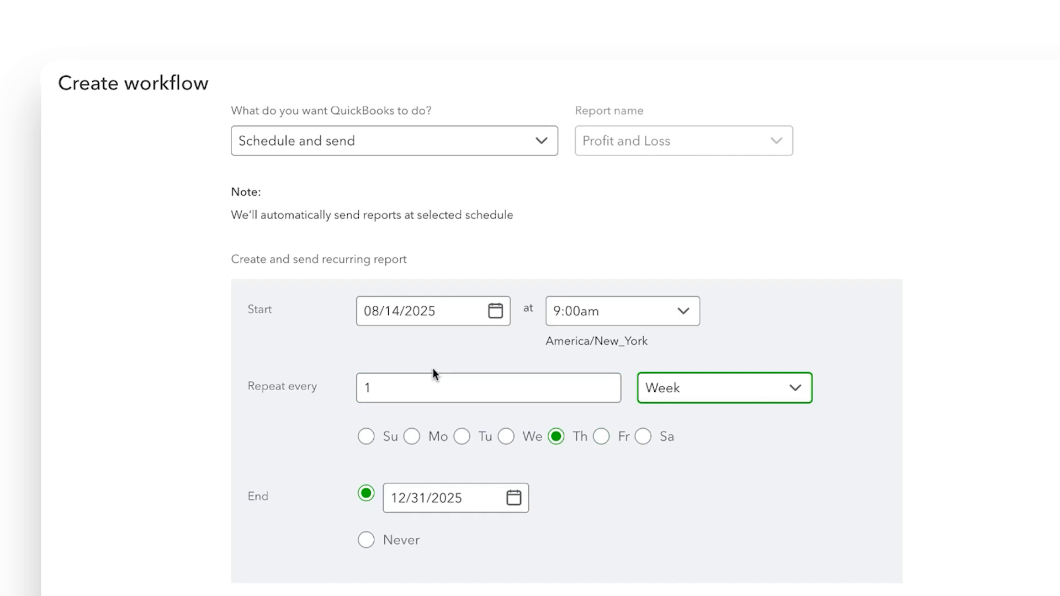
pyautogui.click(609, 439)
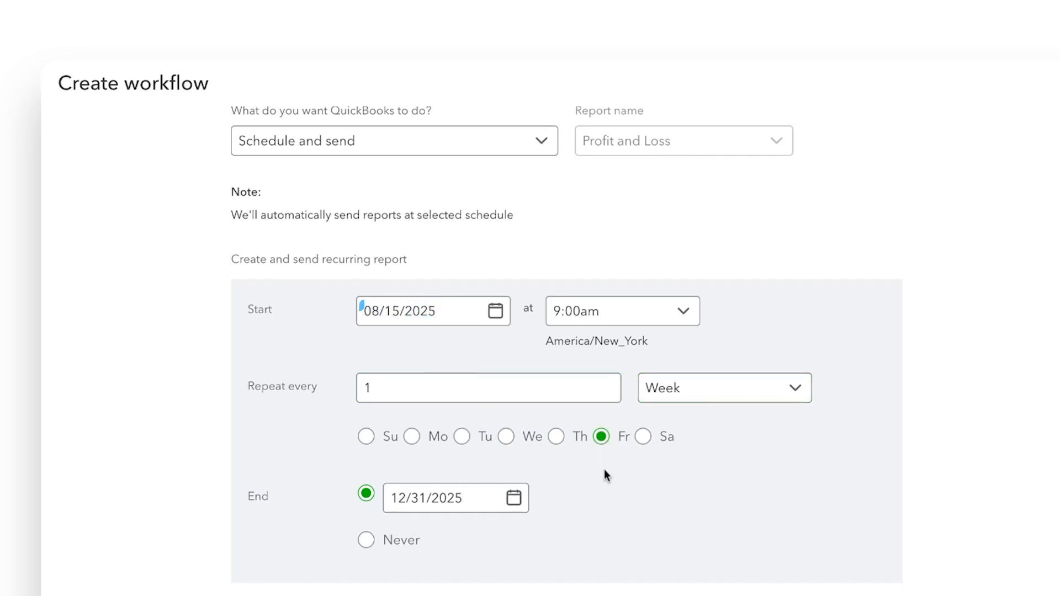
pyautogui.click(640, 441)
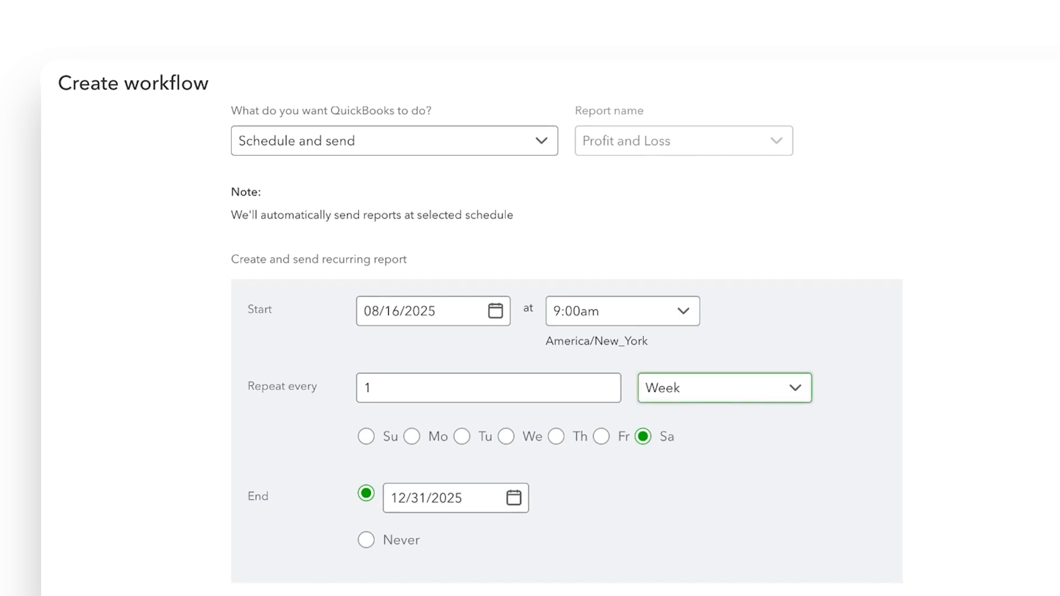
# Switch the repeat unit to Month, sending on the 31st or last day of the month
pyautogui.click(762, 388)
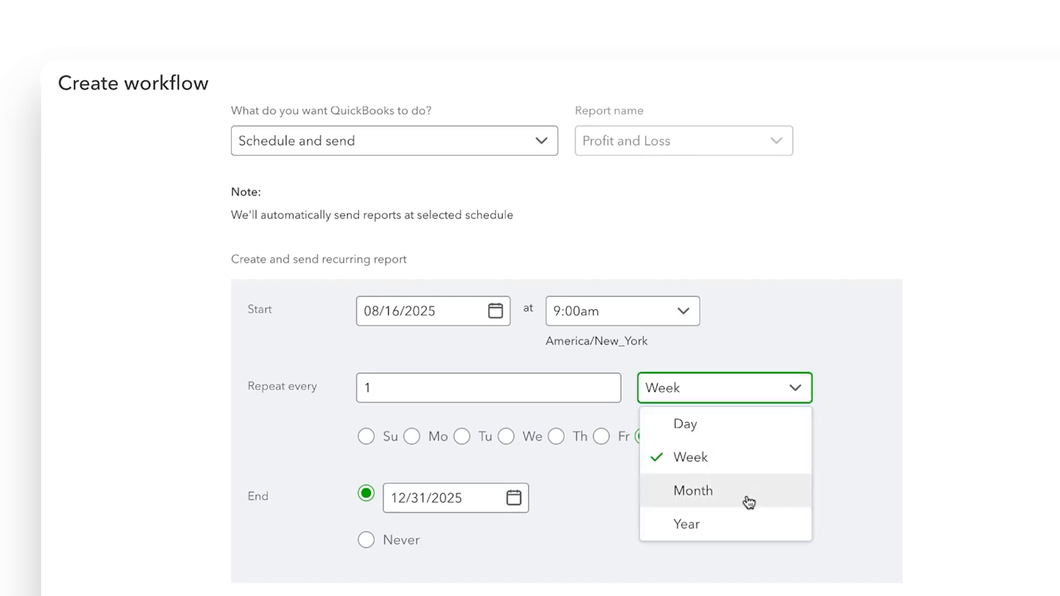
pyautogui.click(748, 501)
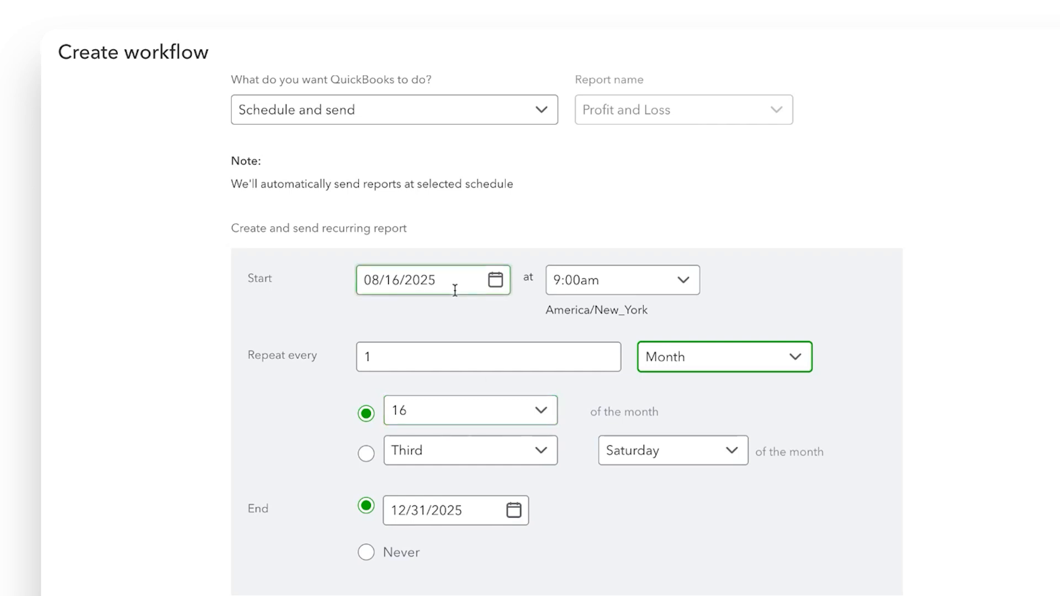
pyautogui.click(542, 415)
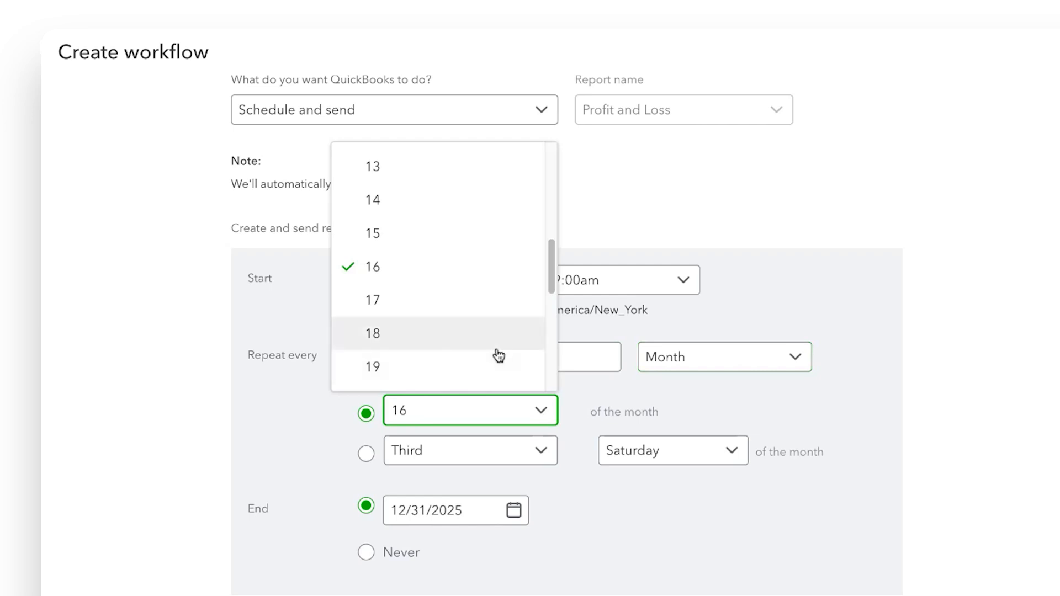
pyautogui.scroll(-4, 500, 352)
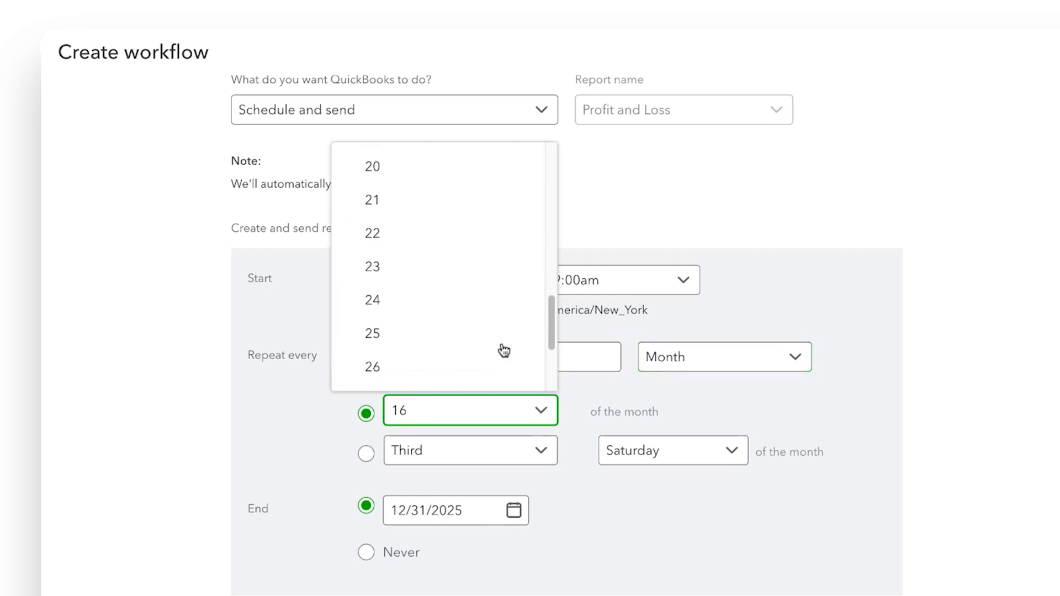
pyautogui.scroll(-3, 504, 351)
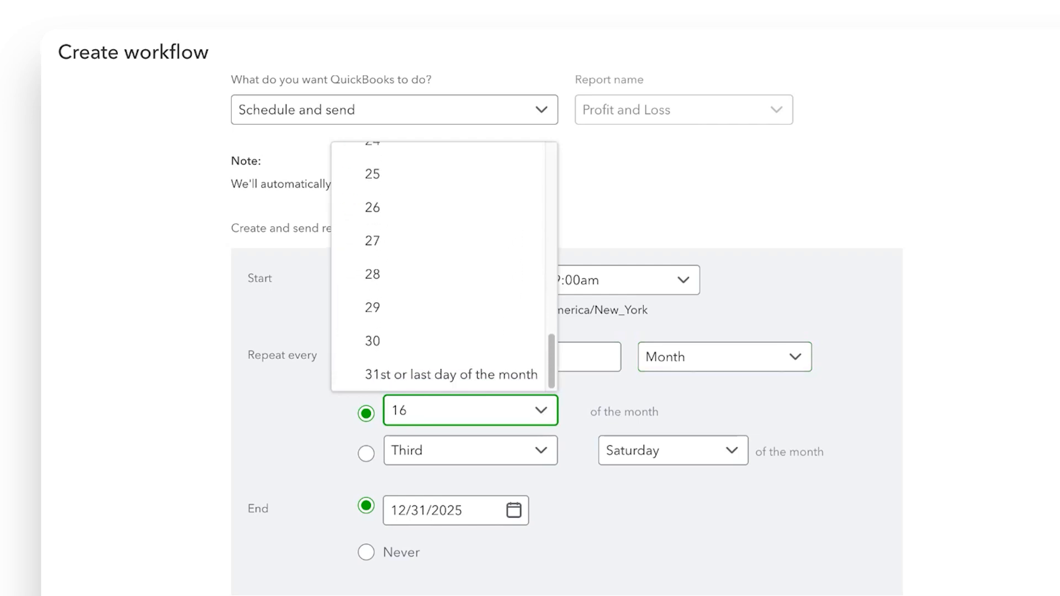
pyautogui.click(460, 380)
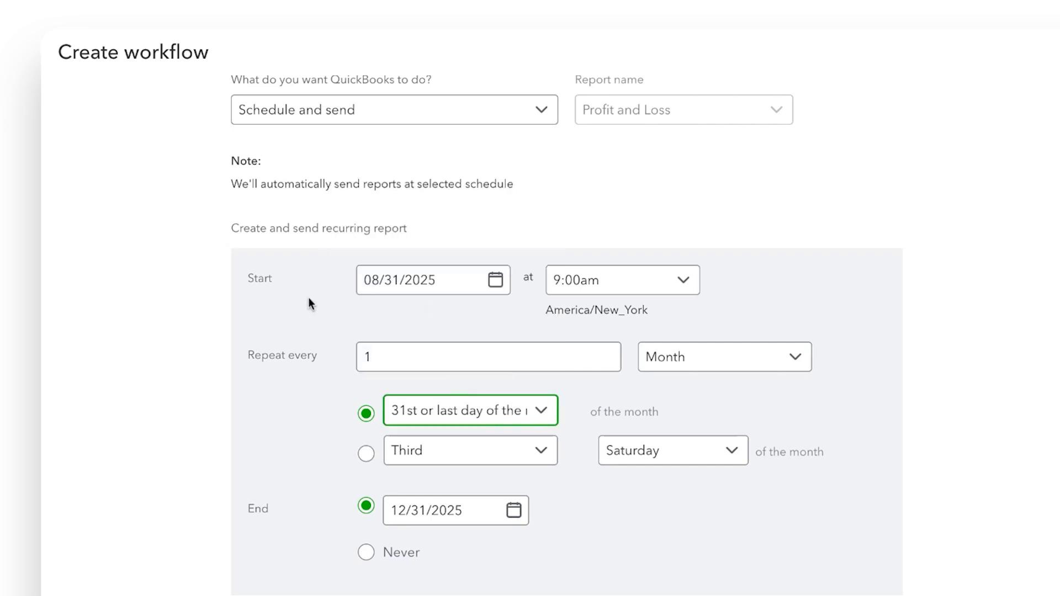
pyautogui.click(404, 297)
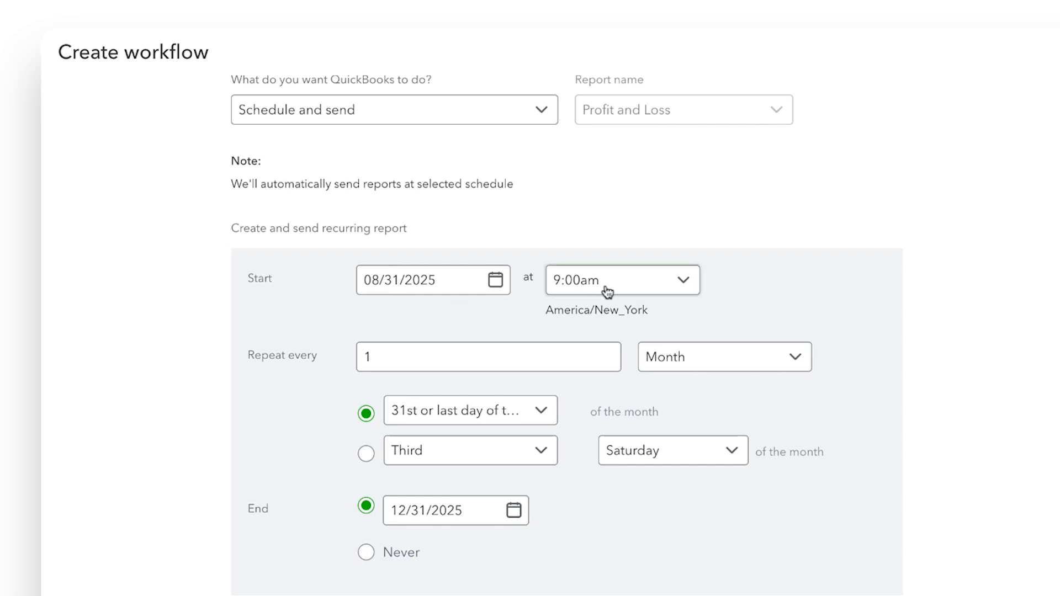
# Set the report's start time to 2:00pm
pyautogui.click(680, 287)
pyautogui.scroll(-3, 654, 457)
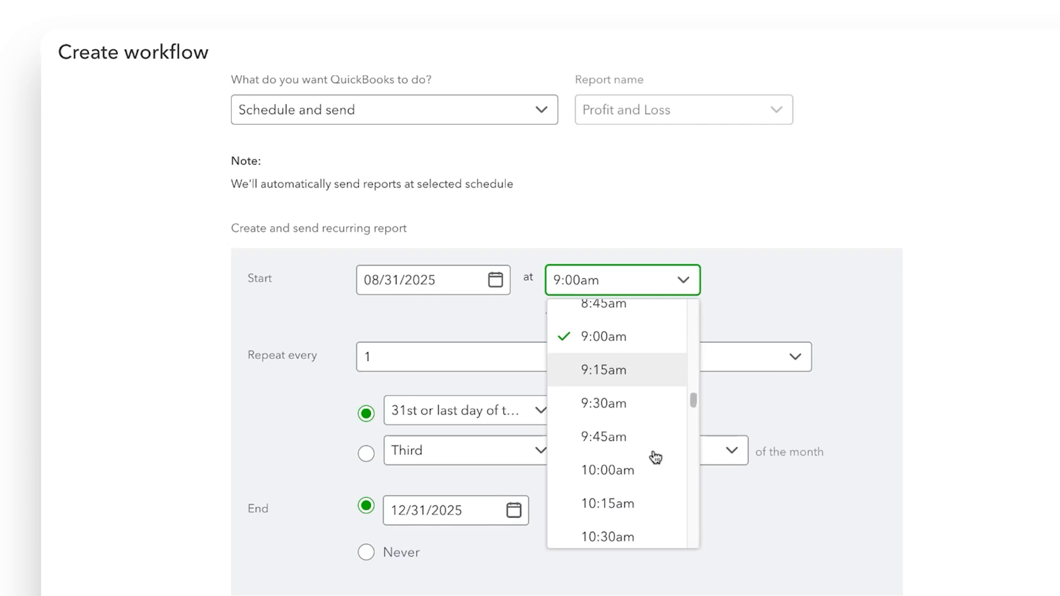
pyautogui.scroll(-8, 656, 457)
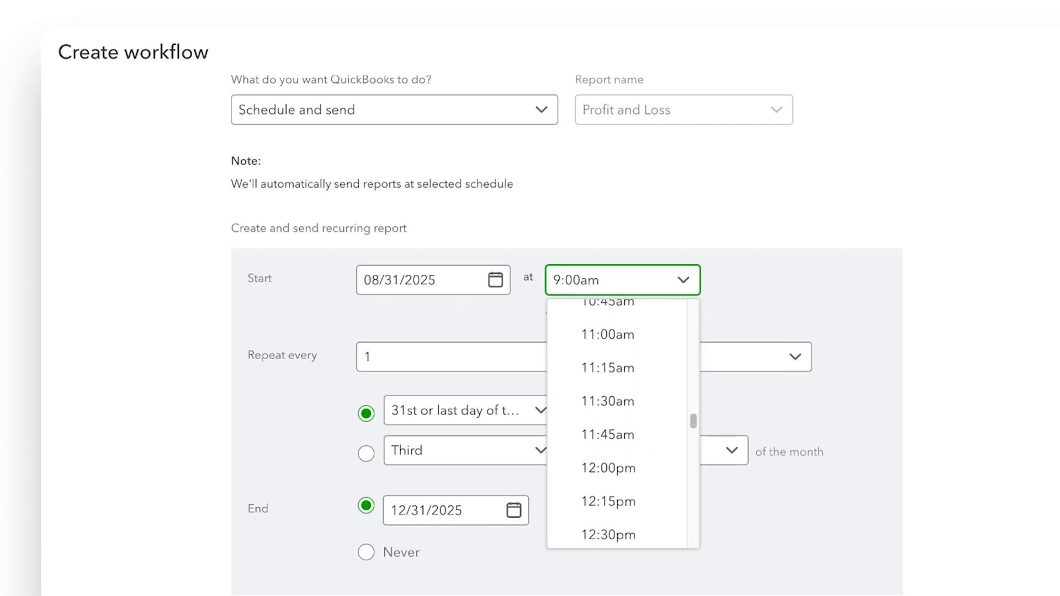
pyautogui.scroll(-10, 628, 425)
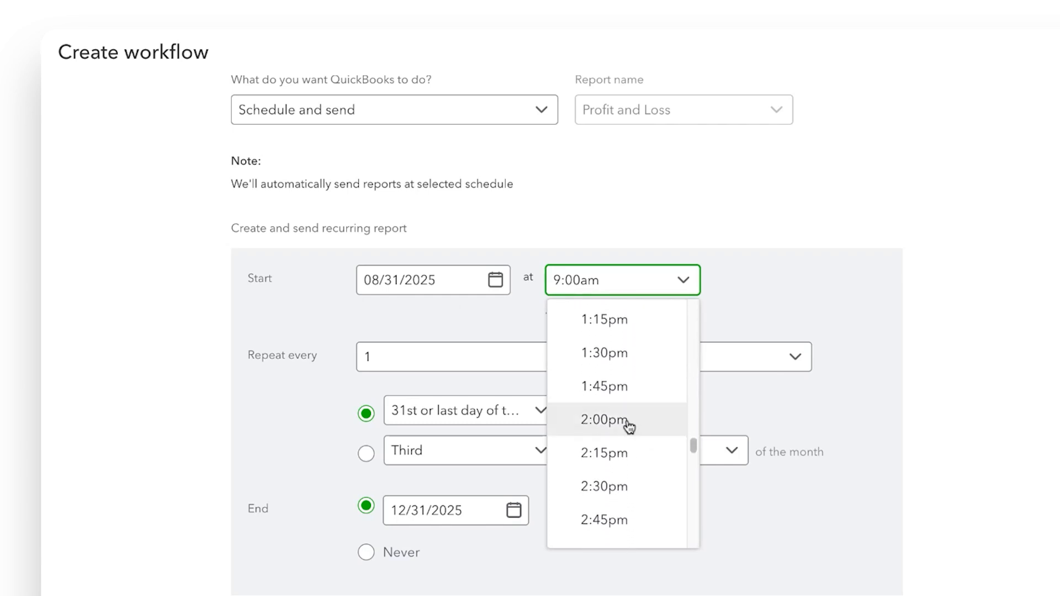
pyautogui.click(628, 420)
pyautogui.scroll(-1, 826, 477)
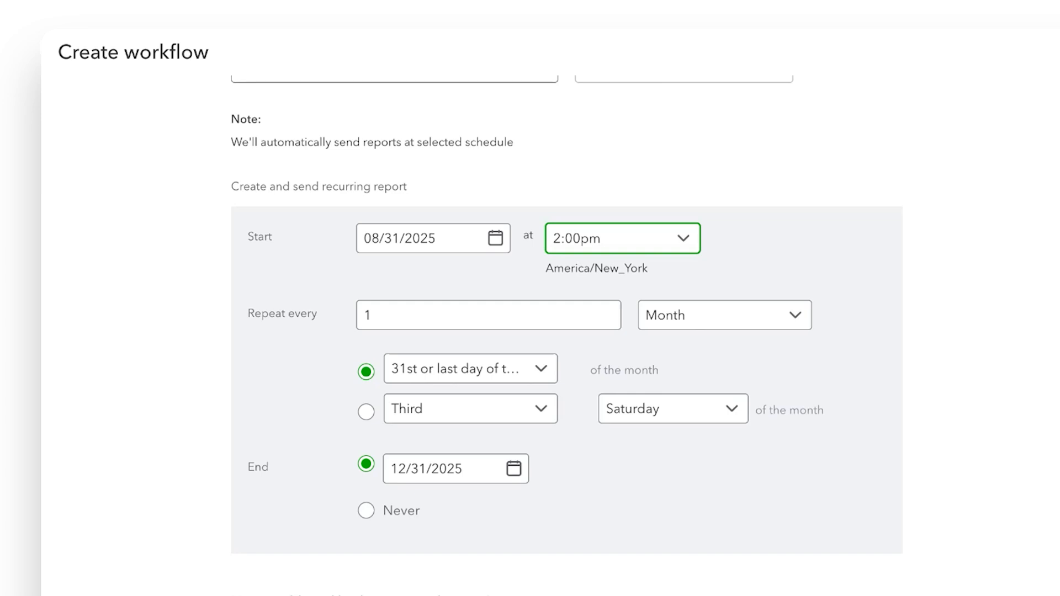
# Leave the 12/31/2025 end date unchanged in its calendar, then set End to Never
pyautogui.click(519, 472)
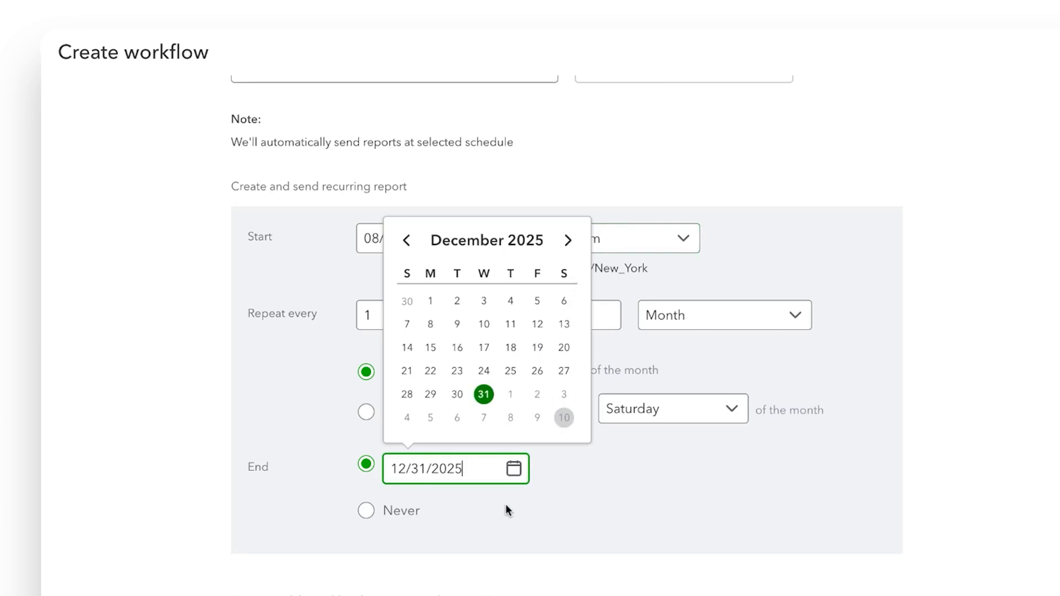
pyautogui.click(568, 243)
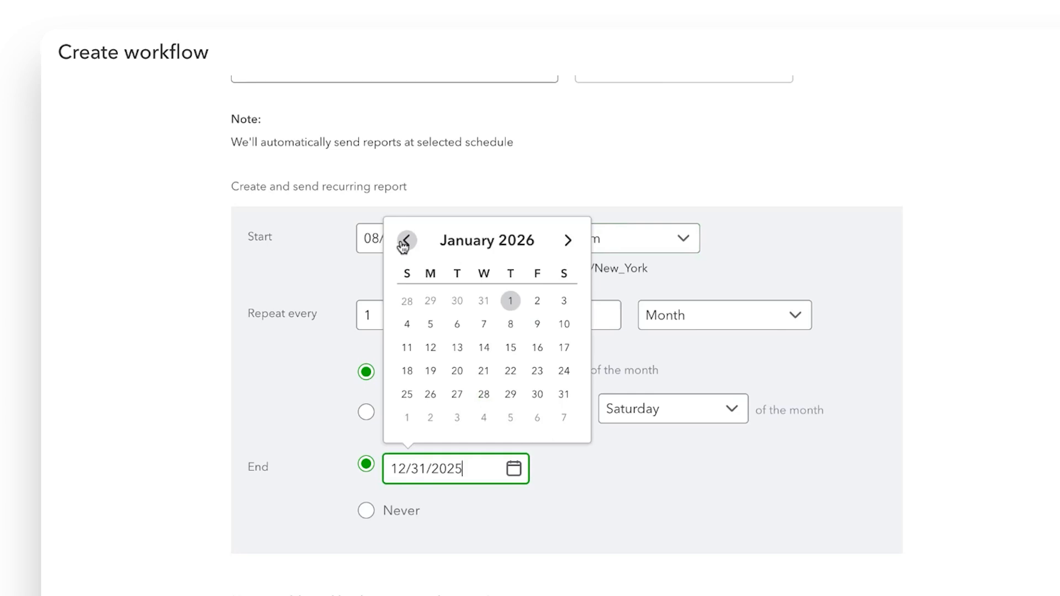
pyautogui.click(405, 241)
pyautogui.click(405, 242)
pyautogui.click(599, 493)
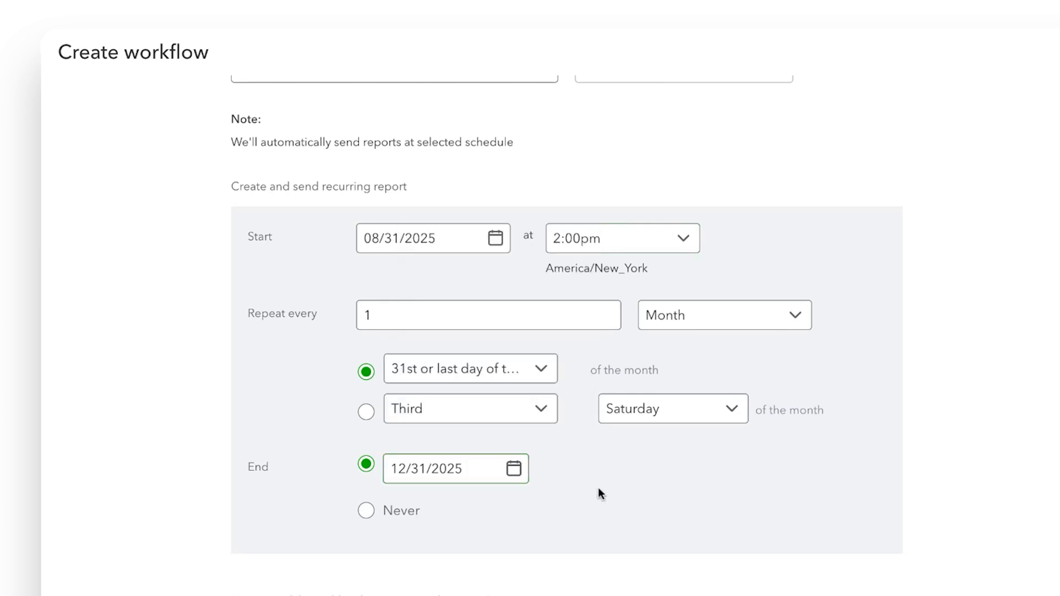
pyautogui.click(366, 513)
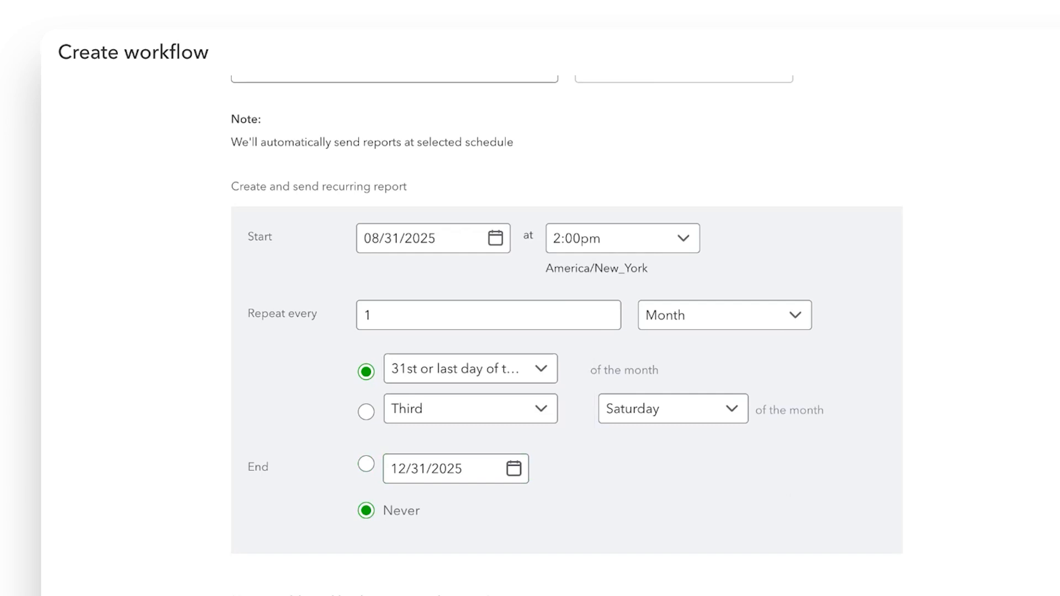
pyautogui.scroll(-4, 567, 335)
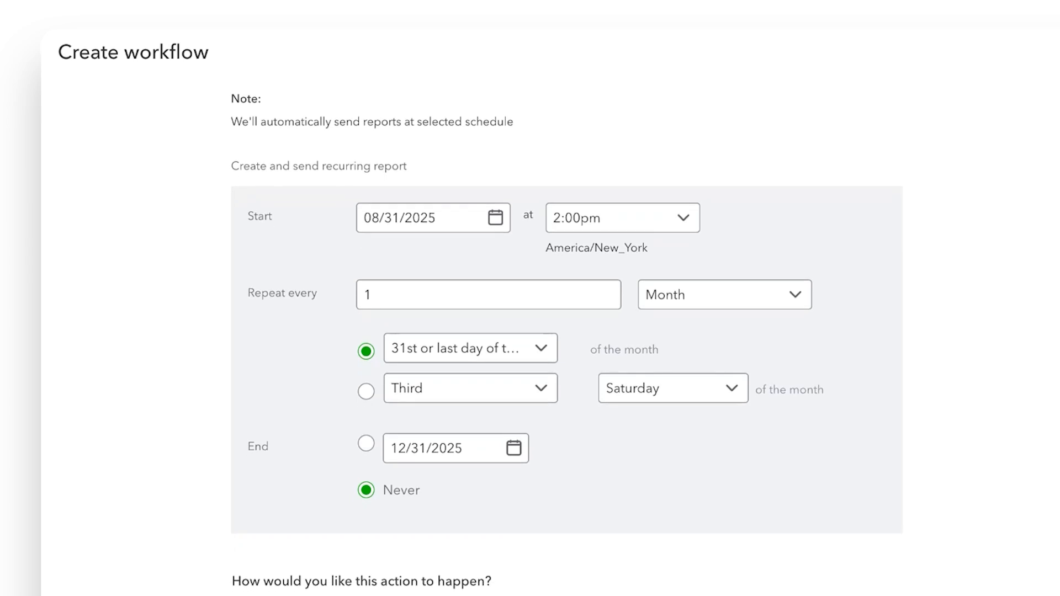
# Enter the recipient's email address in Send to and the subject 'Monthly P&L Statement'
pyautogui.scroll(-5, 645, 335)
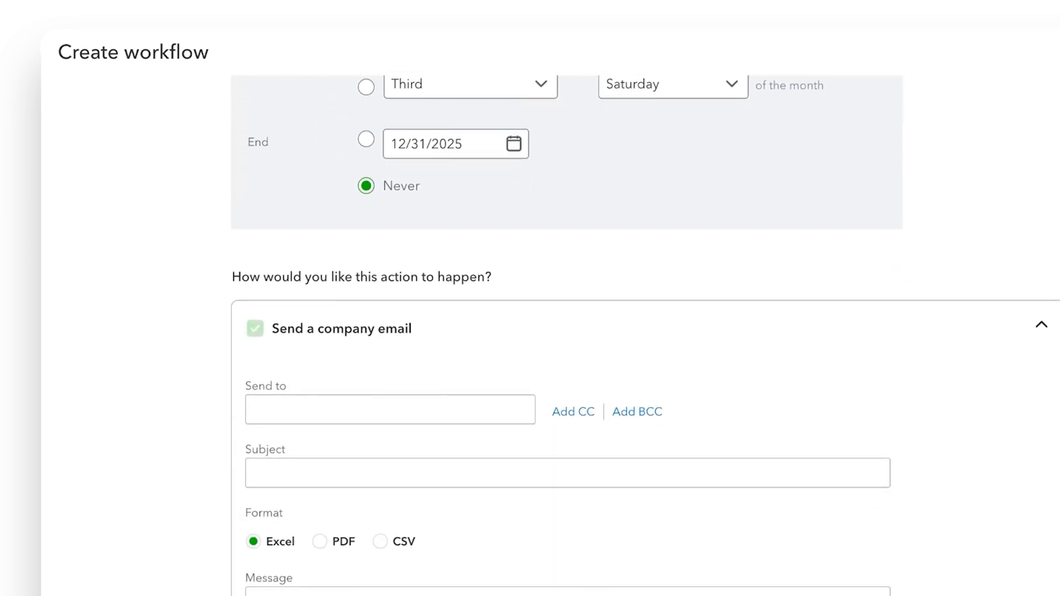
pyautogui.scroll(-1, 567, 335)
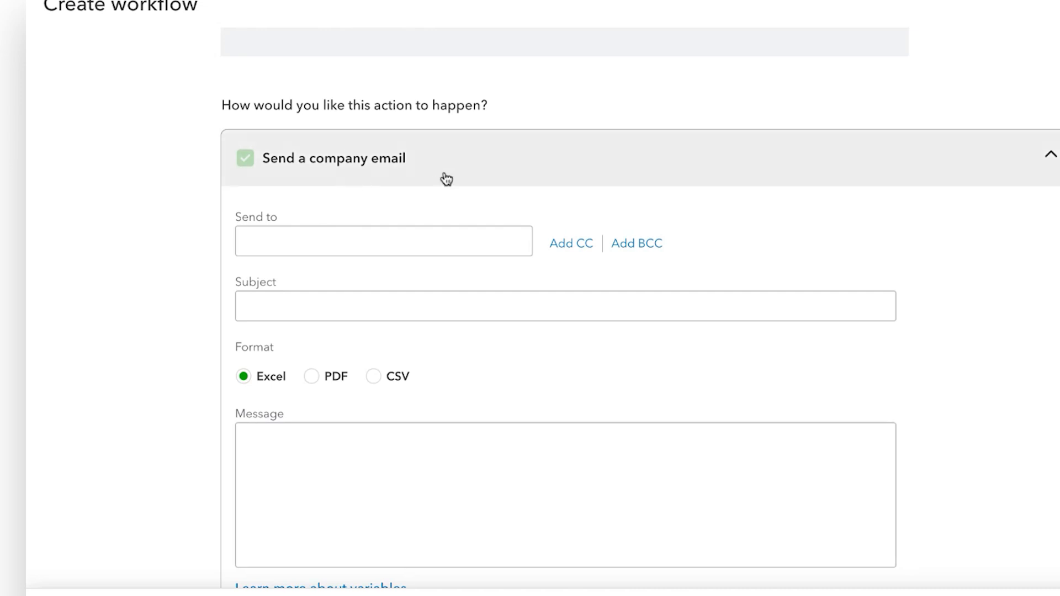
pyautogui.click(334, 245)
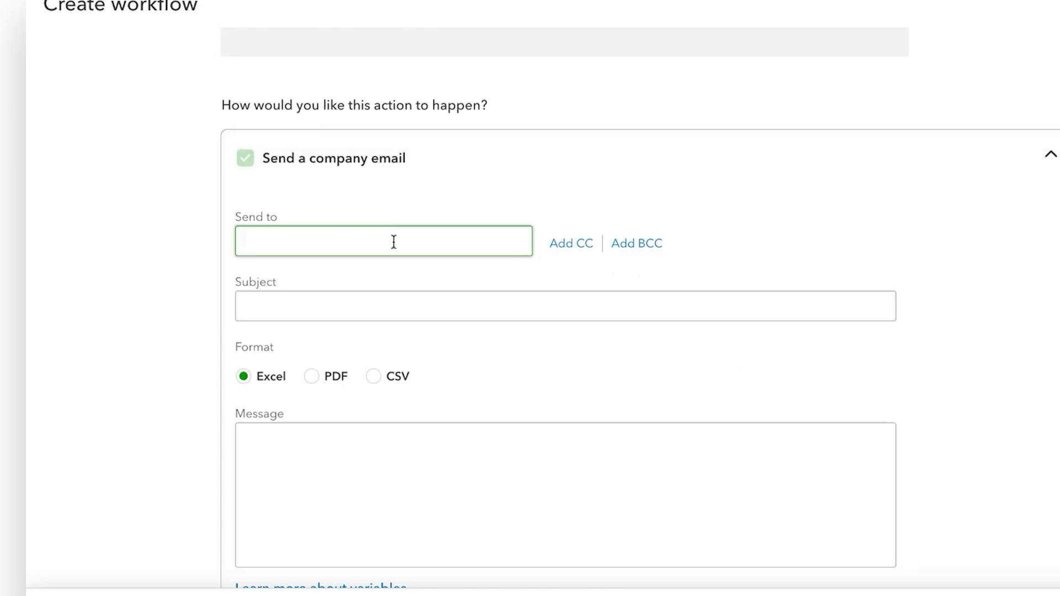
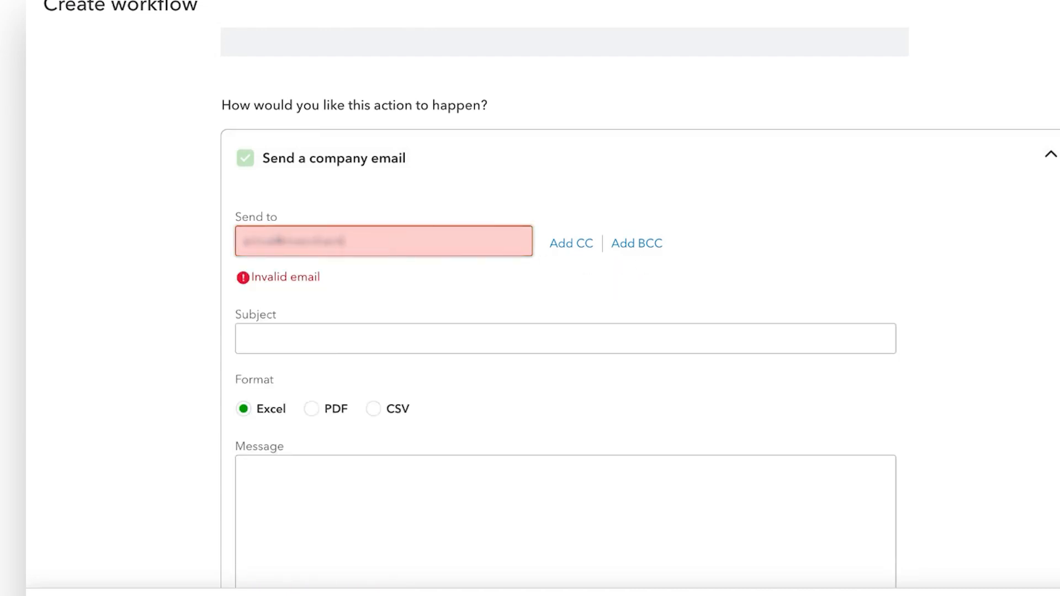
pyautogui.press('Tab')
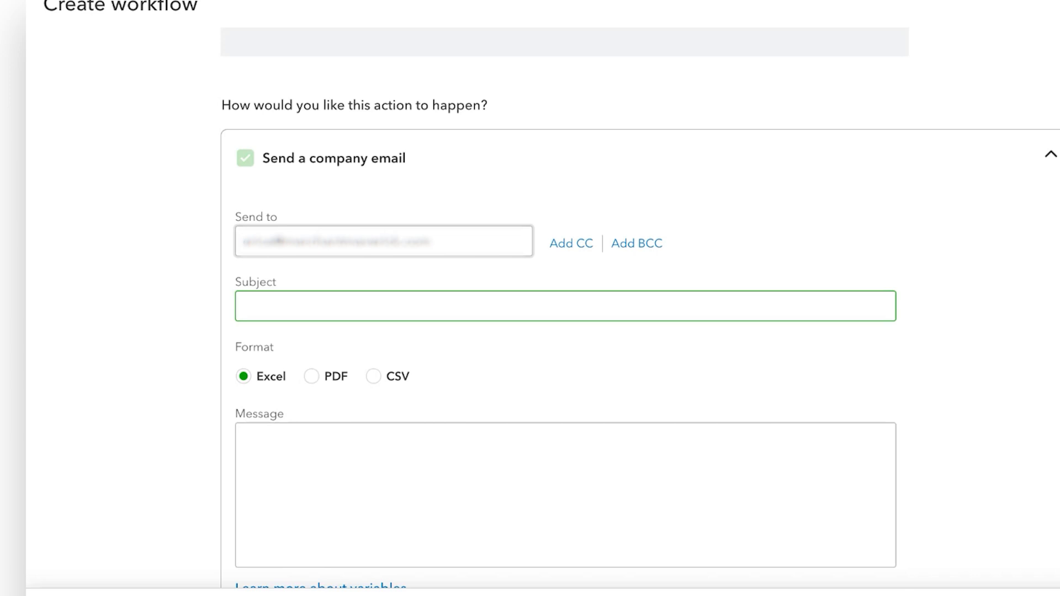
pyautogui.write('Monthly P&L Statement')
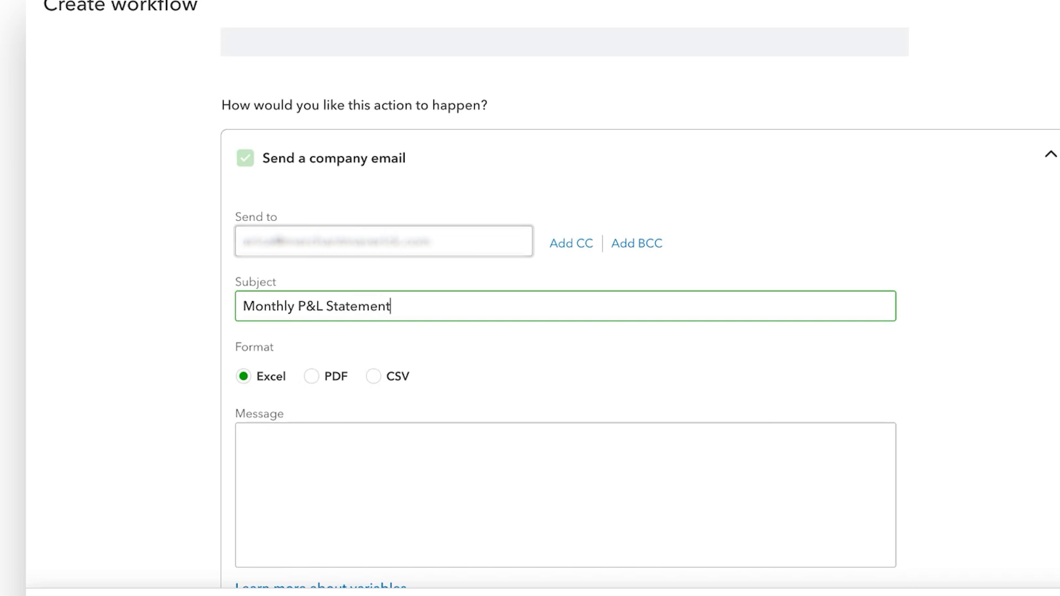
pyautogui.scroll(-1, 451, 422)
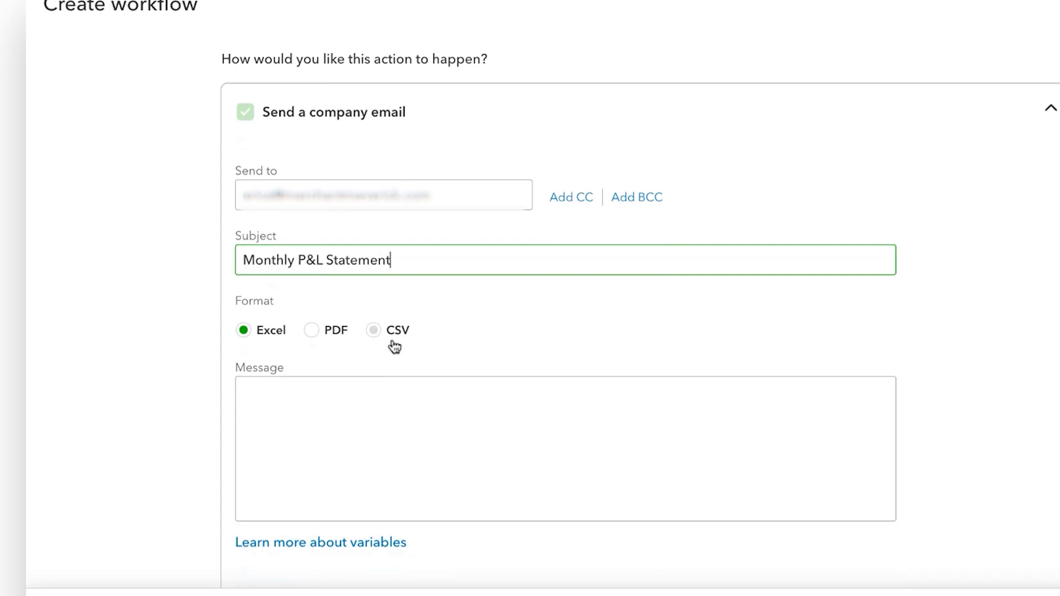
# Choose PDF format and write the message 'Hey Team!' then 'Here are the monthly numbers!' on separate lines
pyautogui.click(322, 336)
pyautogui.scroll(-1, 802, 433)
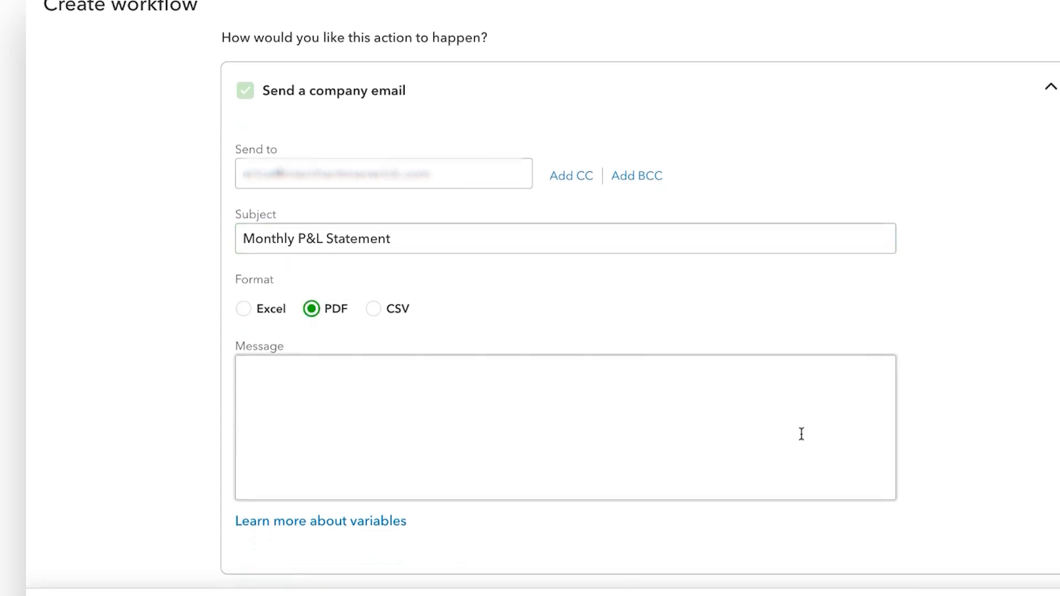
pyautogui.click(394, 362)
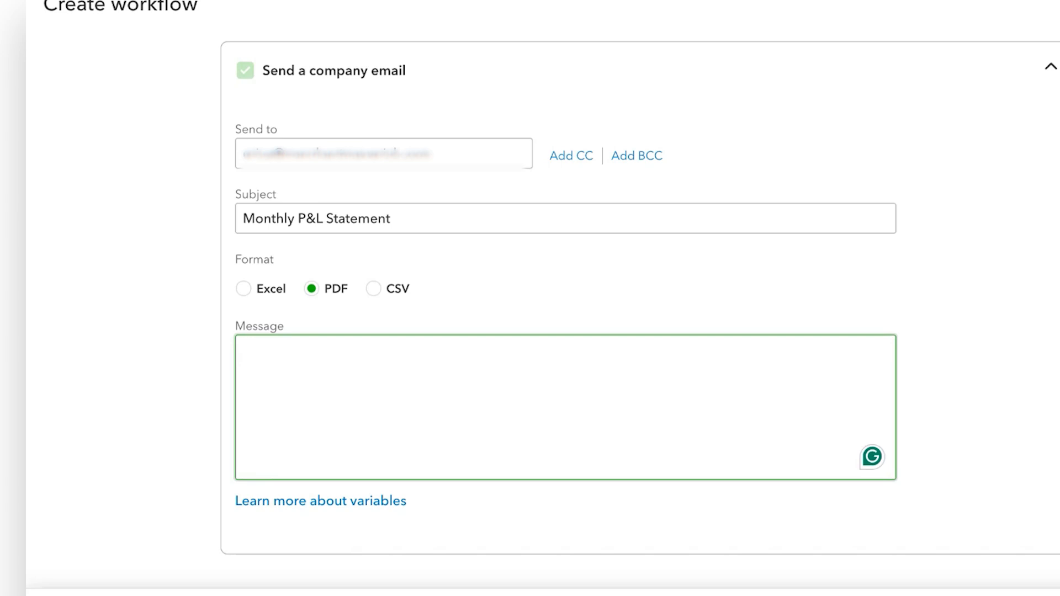
pyautogui.write('Hey Team!')
pyautogui.press('Return')
pyautogui.press('Return')
pyautogui.write('He')
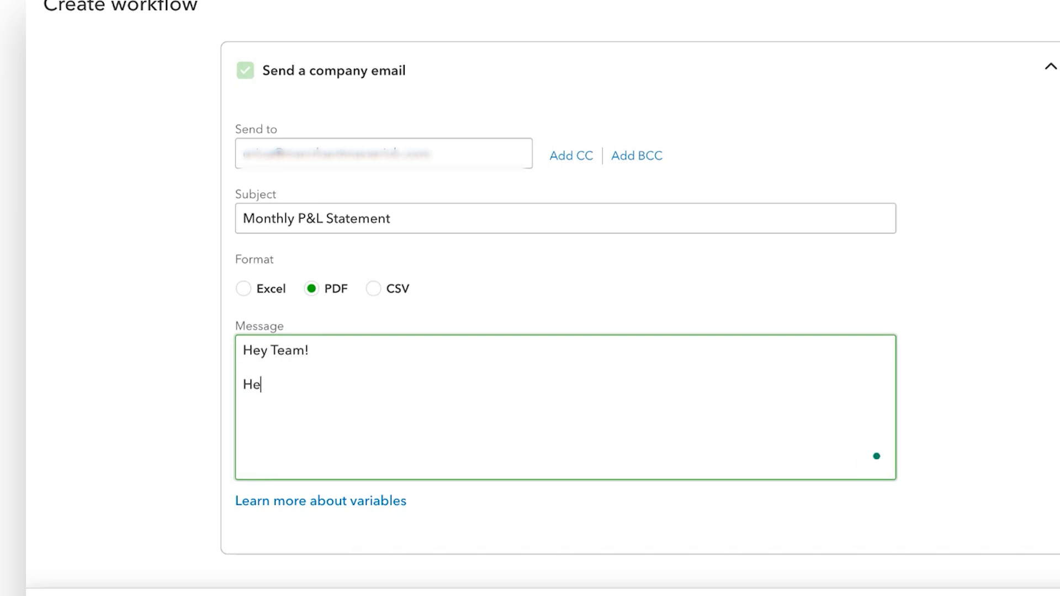
pyautogui.write('re are the monthly num')
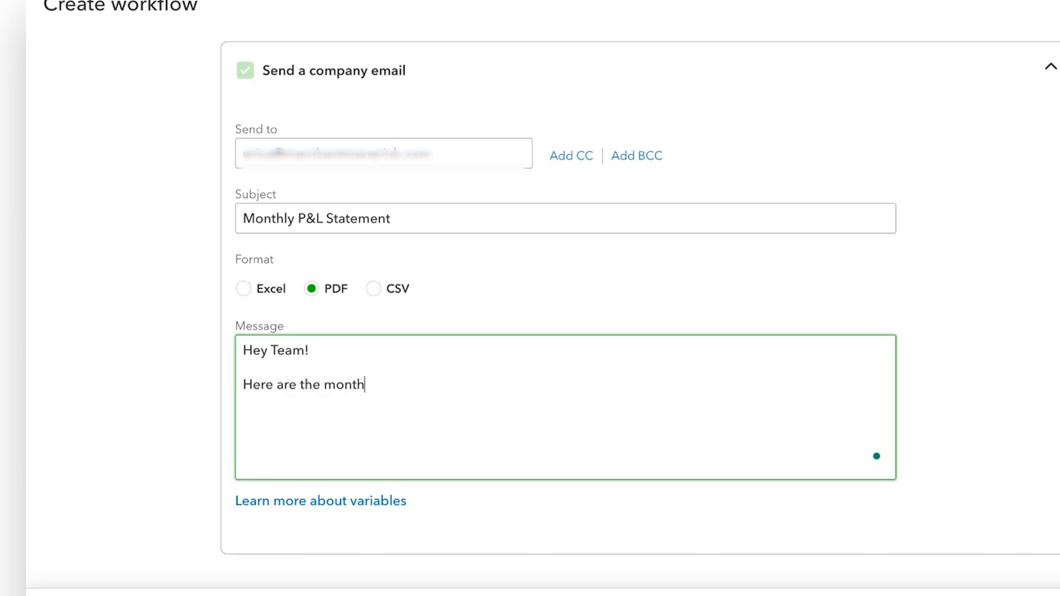
pyautogui.write('bers!')
pyautogui.click(1006, 297)
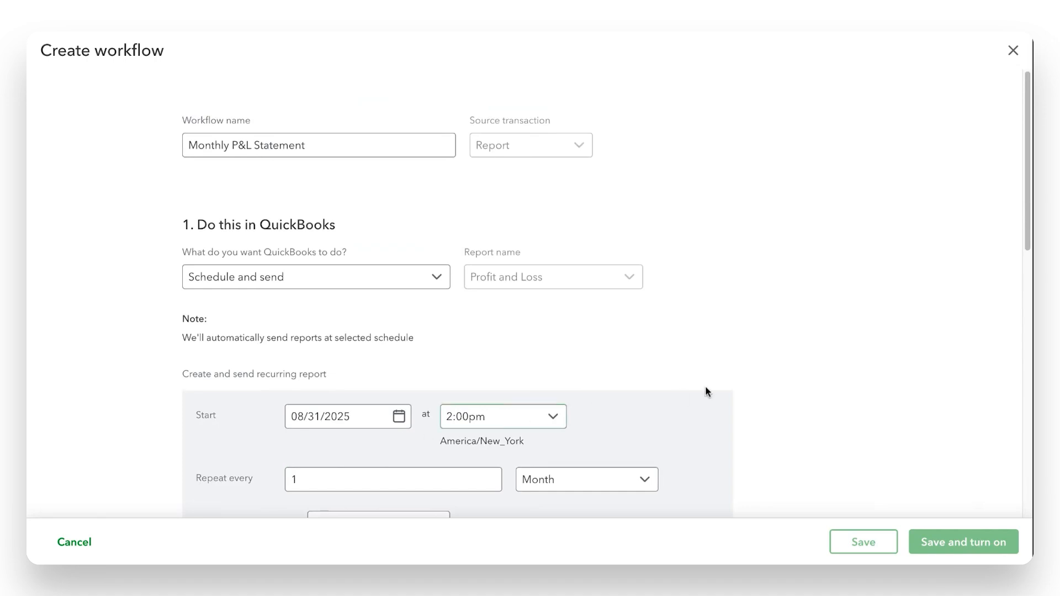
pyautogui.scroll(-3, 810, 379)
pyautogui.scroll(-10, 810, 379)
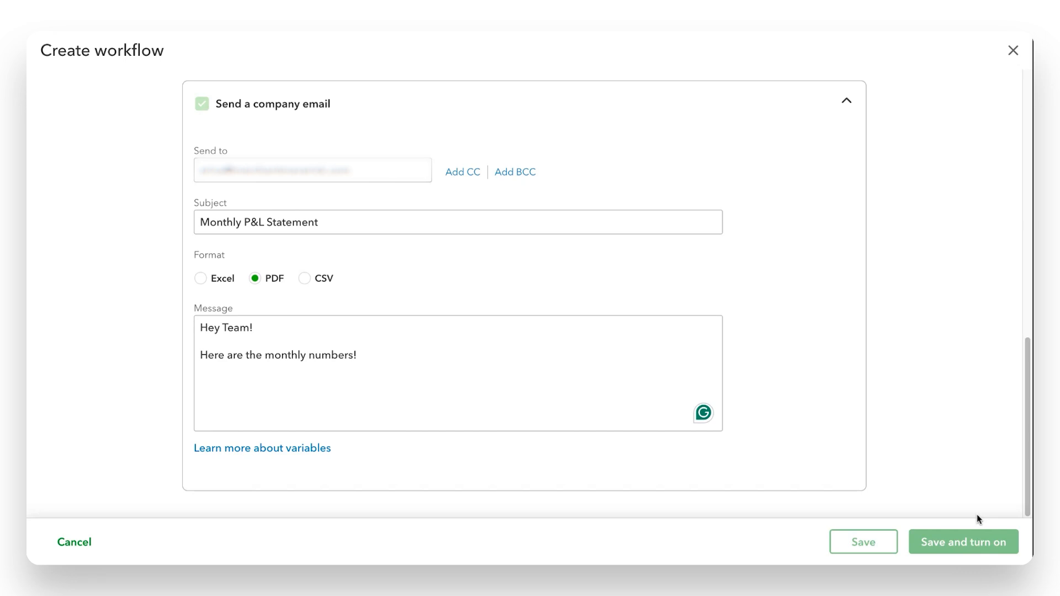
pyautogui.scroll(15, 345, 453)
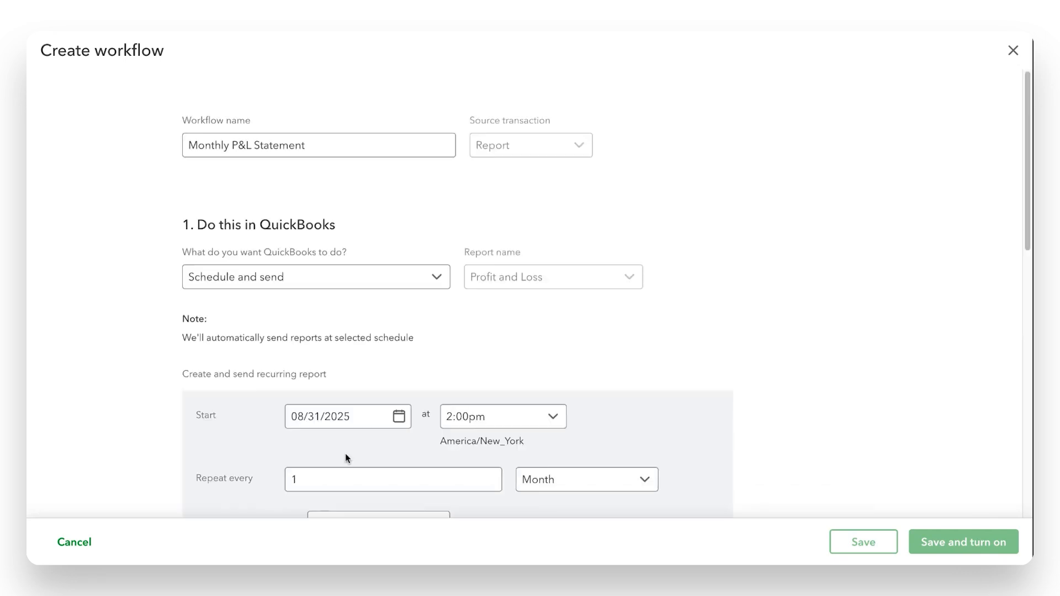